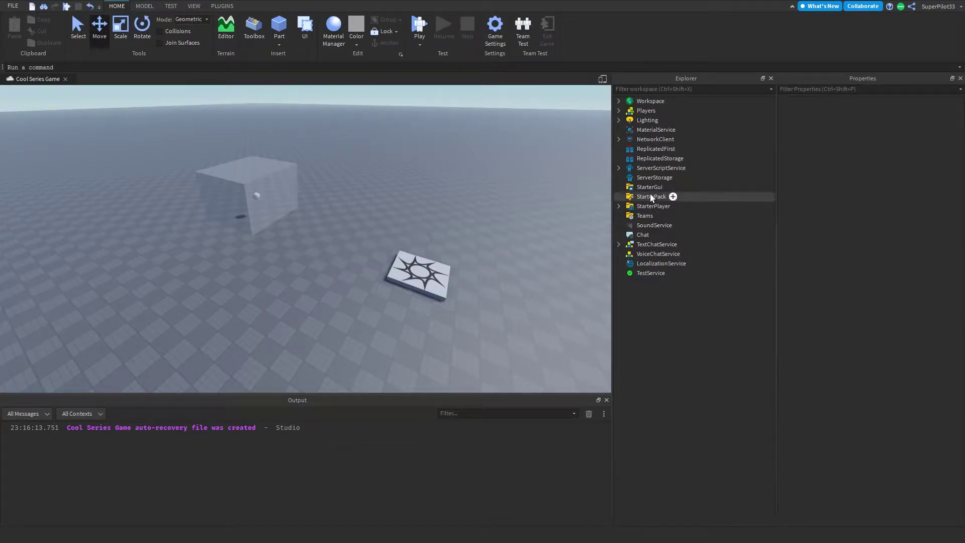
Check ServerScriptService's ClientData, then fly the camera around the transparent cube and star pad
left_click(620, 167)
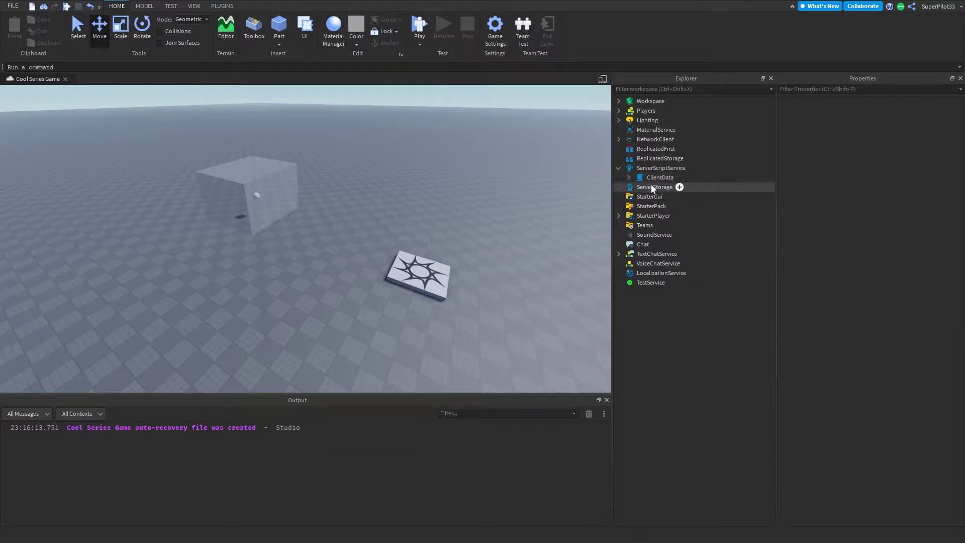
left_click(619, 168)
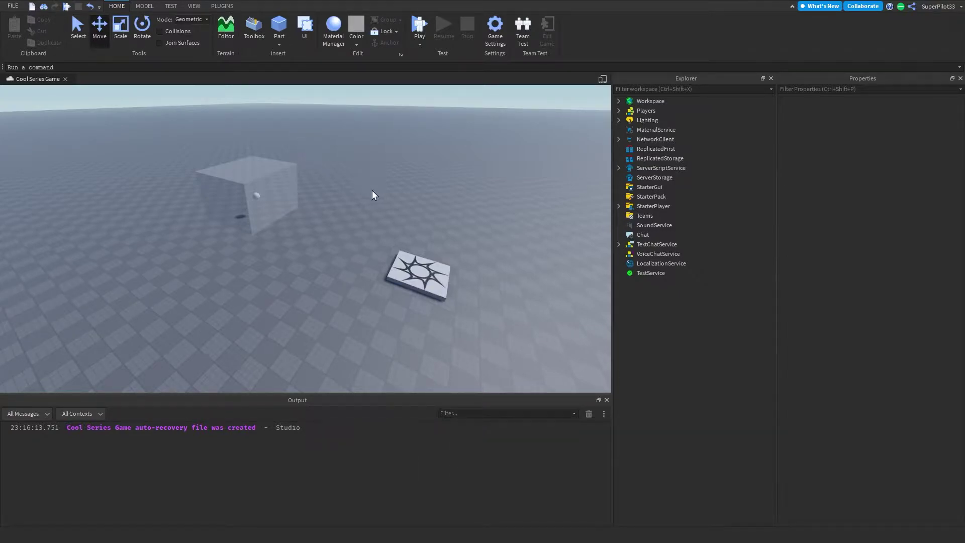
right_click_drag(374, 221, 374, 221)
key("w")
key("s")
right_click_drag(448, 197, 448, 197)
right_click_drag(472, 134, 473, 134)
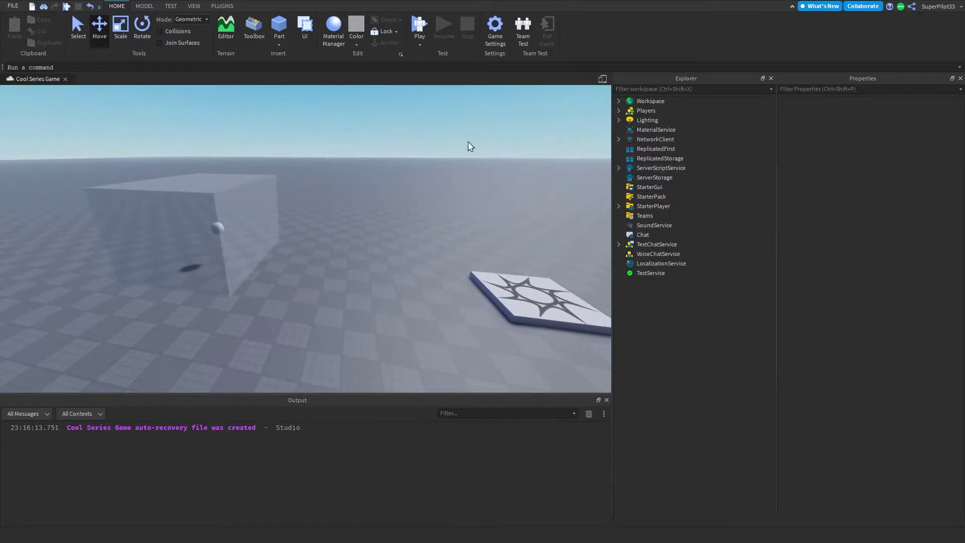
right_click_drag(387, 144, 388, 145)
scroll(504, 181, "up", 2)
right_click_drag(556, 198, 411, 254)
scroll(383, 263, "down", 5)
scroll(383, 237, "up", 3)
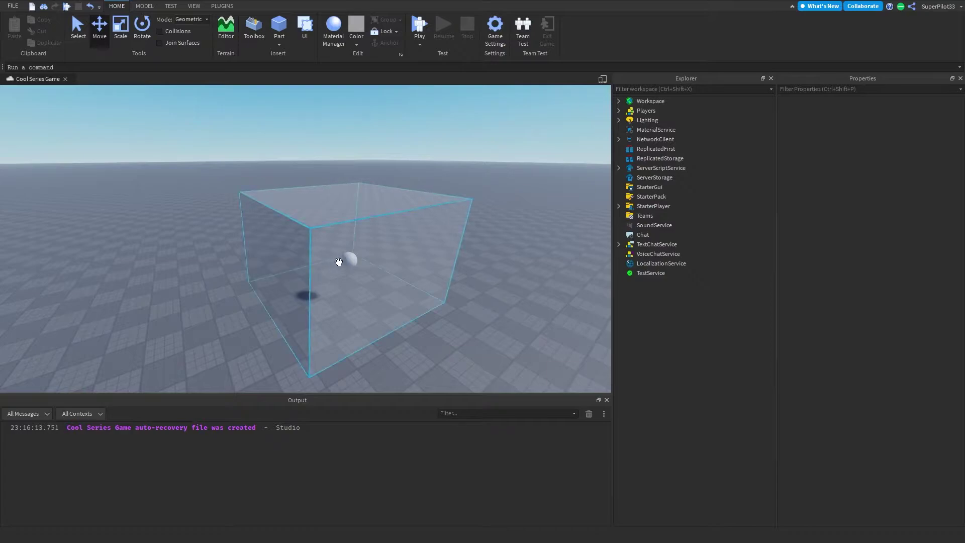
middle_click_drag(340, 262, 385, 147)
right_click_drag(378, 230, 425, 295)
key("d")
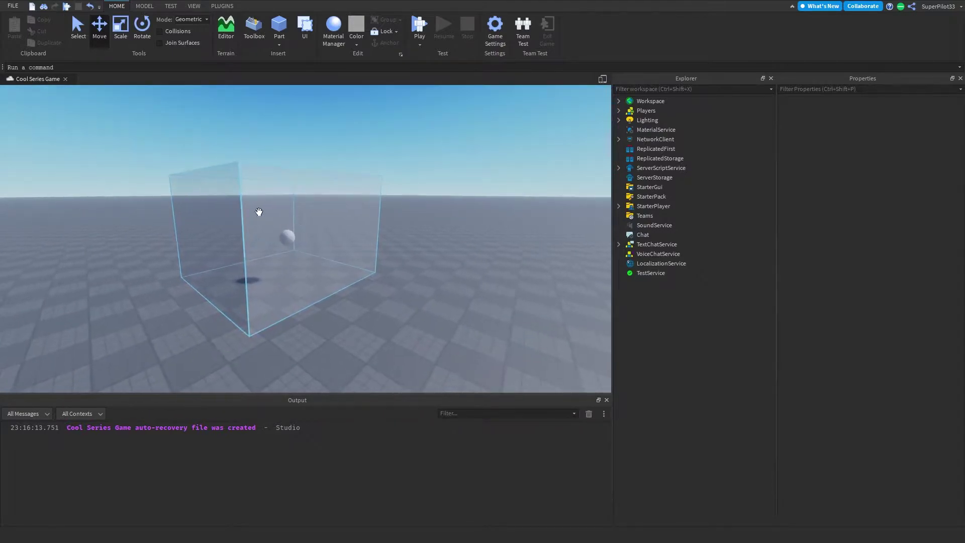
key("a")
key("d")
key("a")
key("a")
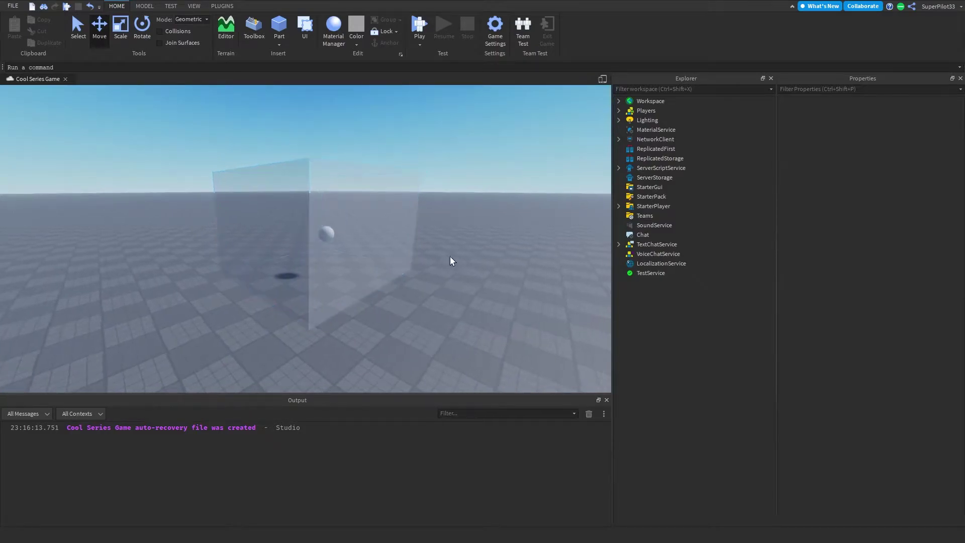
key("e")
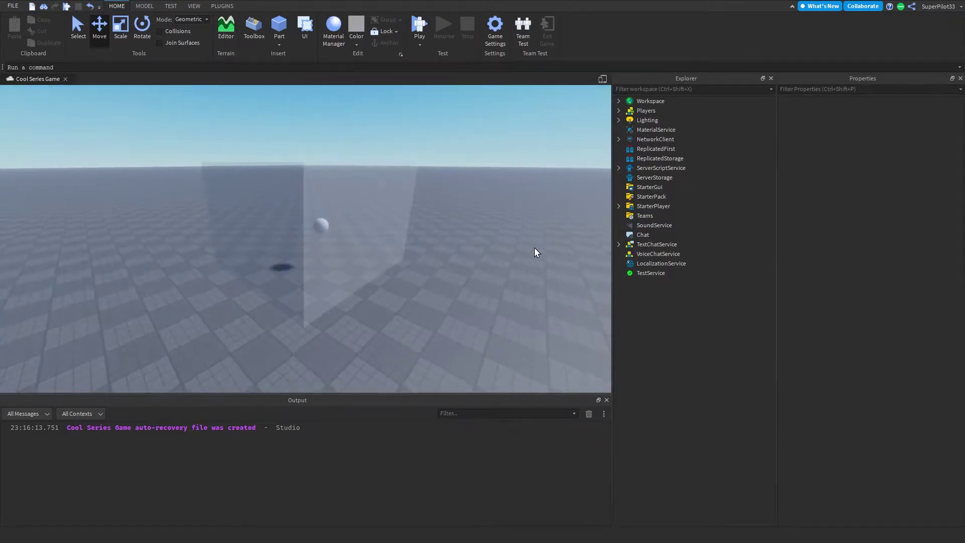
key("d")
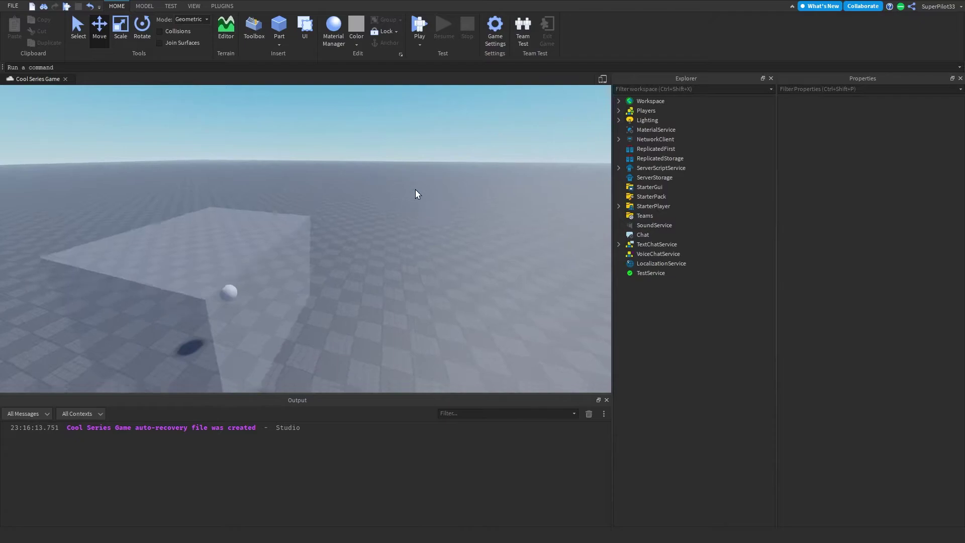
key("q")
Select and frame the transparent cube, then settle the view over the cube and plate
left_click_drag(354, 144, 439, 190)
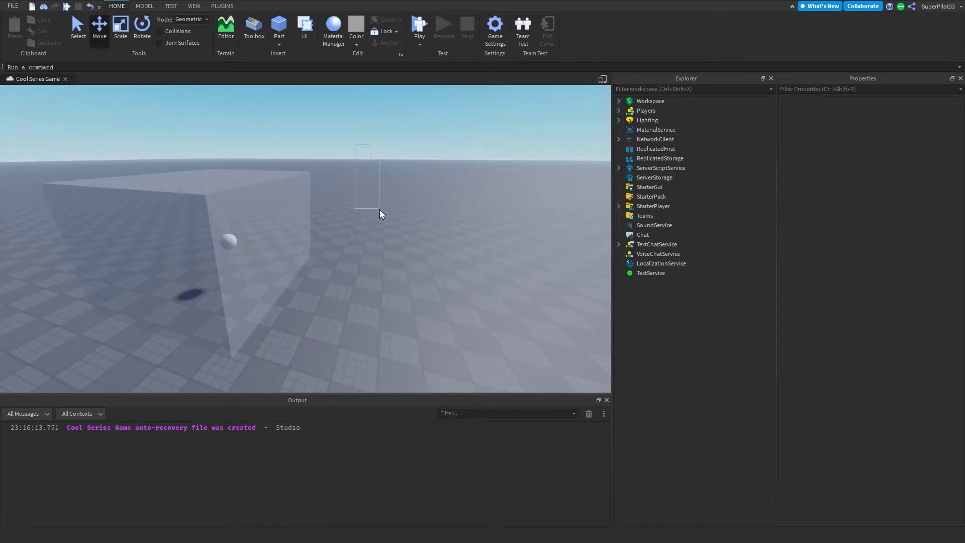
left_click_drag(379, 210, 380, 210)
key("f")
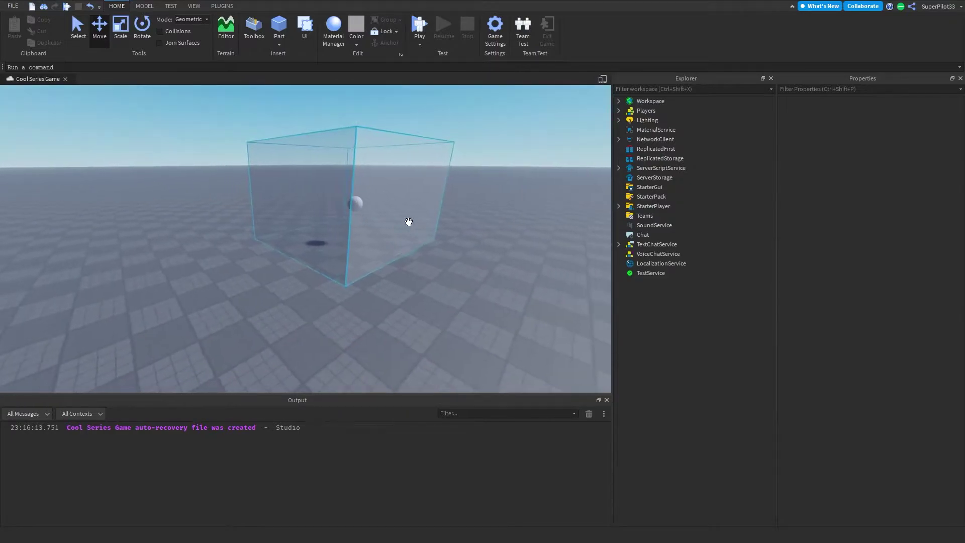
right_click_drag(409, 222, 481, 229)
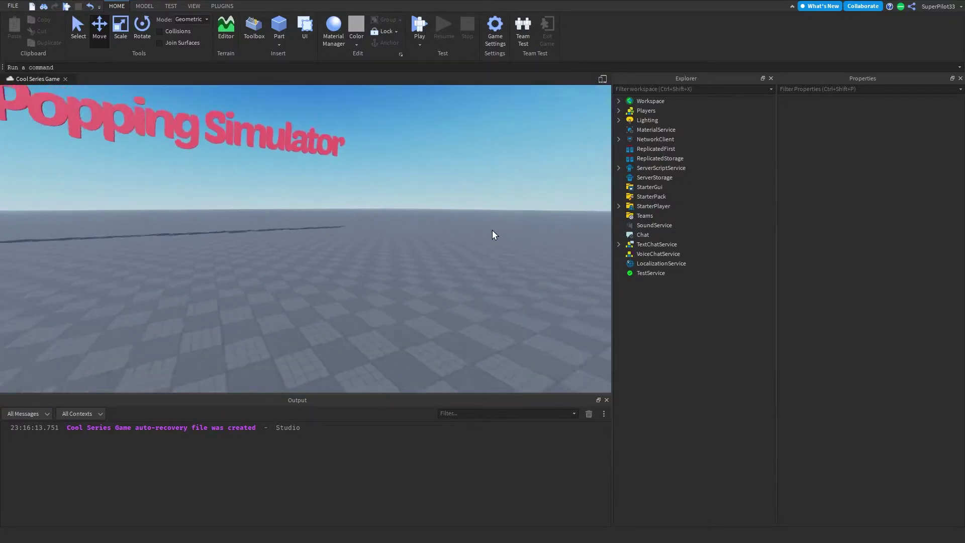
scroll(459, 224, "down", 5)
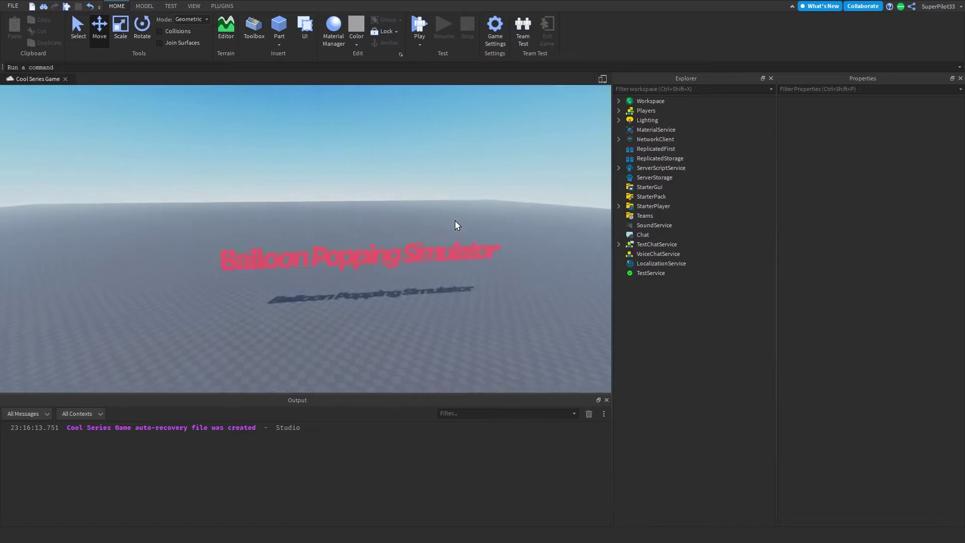
scroll(454, 220, "up", 5)
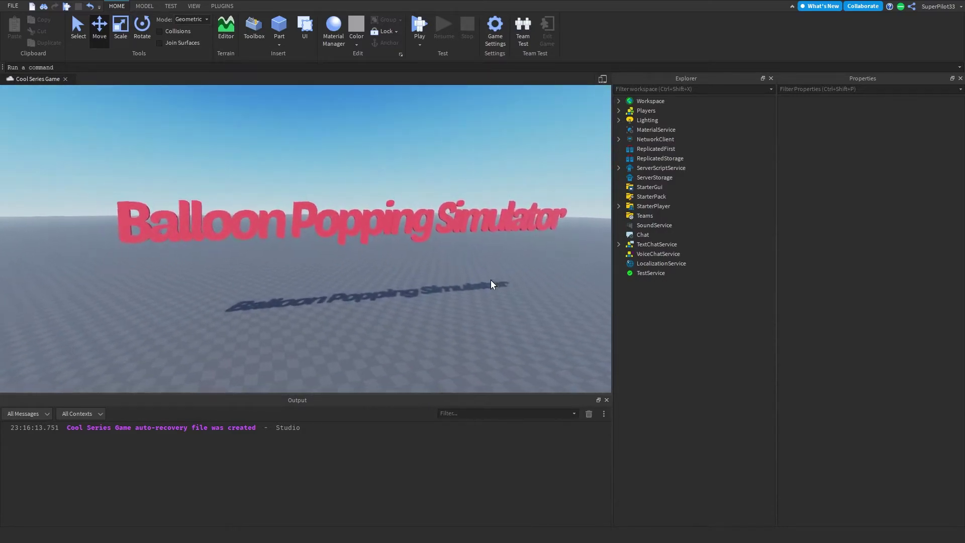
right_click_drag(491, 279, 498, 287)
scroll(418, 297, "up", 5)
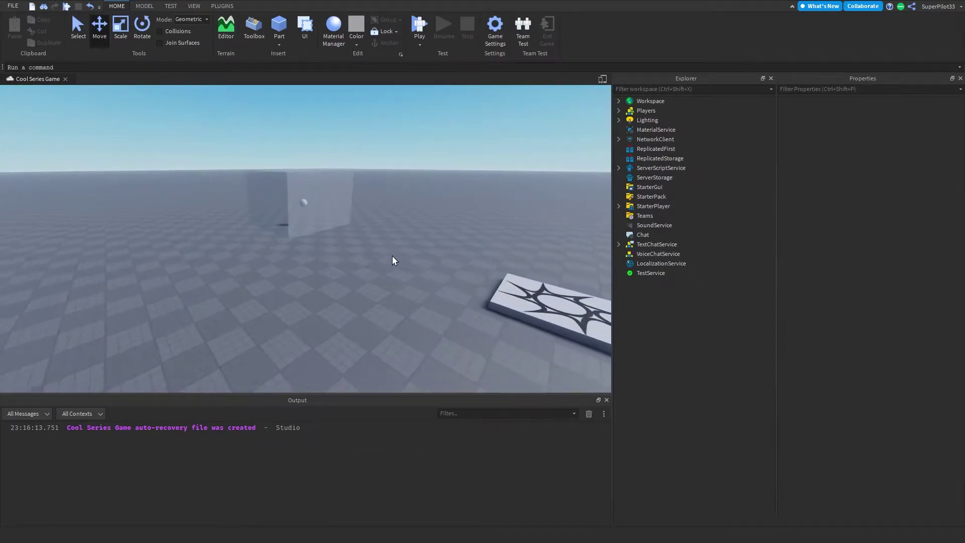
key("a")
key("w")
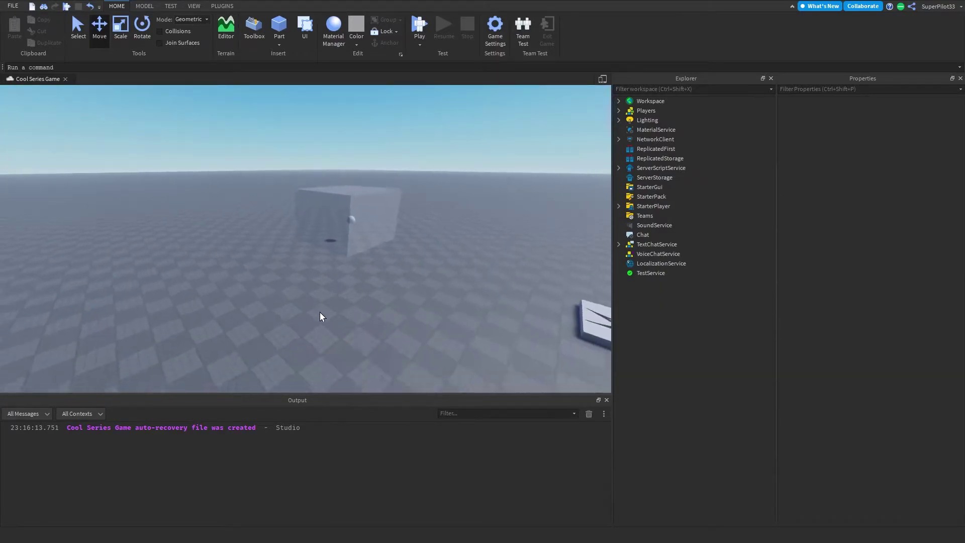
scroll(302, 296, "down", 2)
left_click_drag(280, 276, 377, 330)
scroll(363, 316, "up", 5)
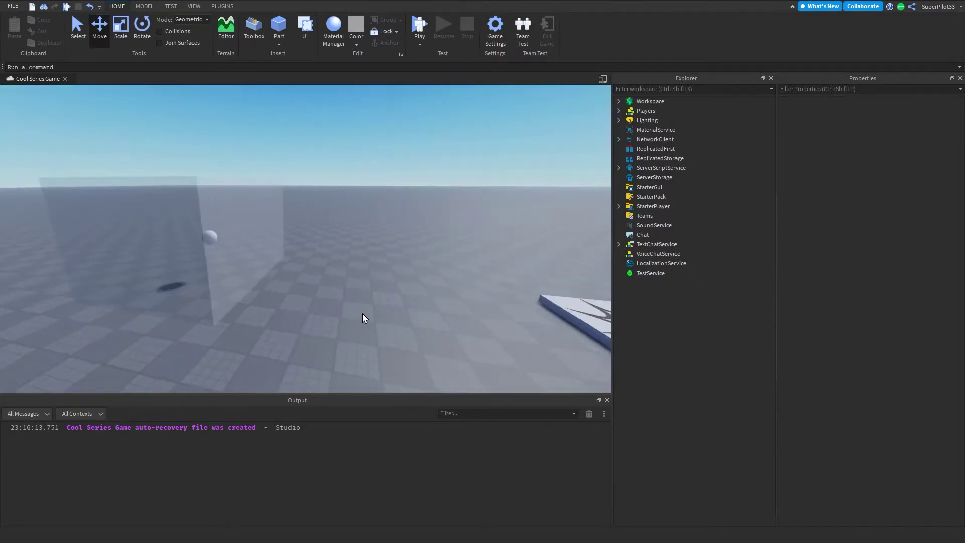
scroll(362, 313, "down", 4)
right_click_drag(363, 313, 359, 312)
scroll(363, 313, "down", 3)
Widen the flat Part slightly, then duplicate it and scale the copy taller and narrower
left_click(315, 243)
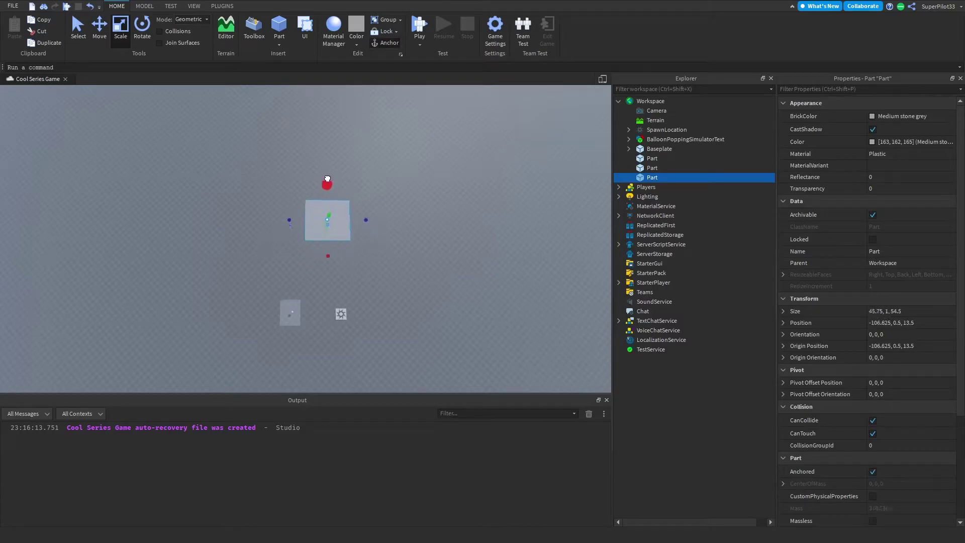
left_click_drag(330, 158, 329, 156)
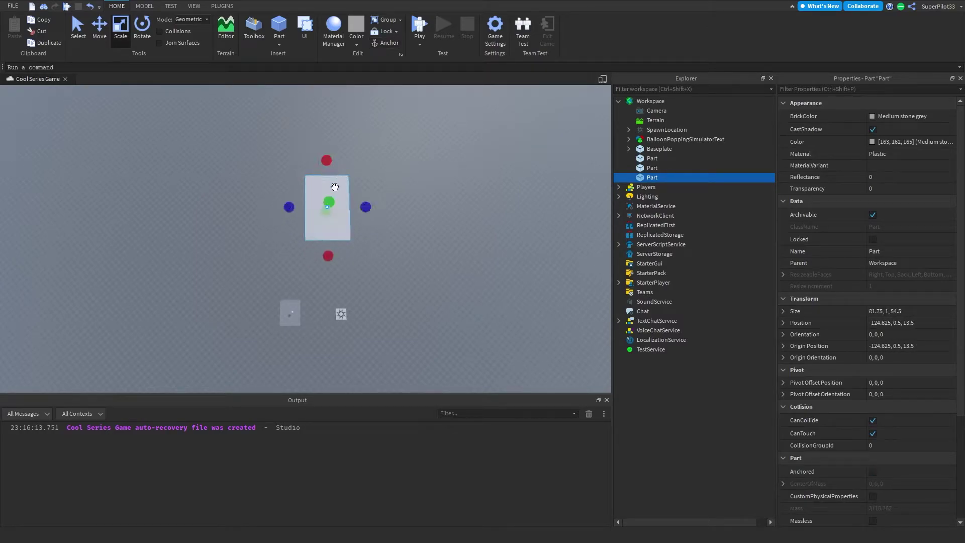
key("ctrl+d")
left_click_drag(332, 212, 333, 184)
left_click(363, 194)
right_click_drag(365, 191, 337, 227)
Enlarge the flat slab into a wider base
left_click(412, 211)
left_click_drag(332, 223, 276, 237)
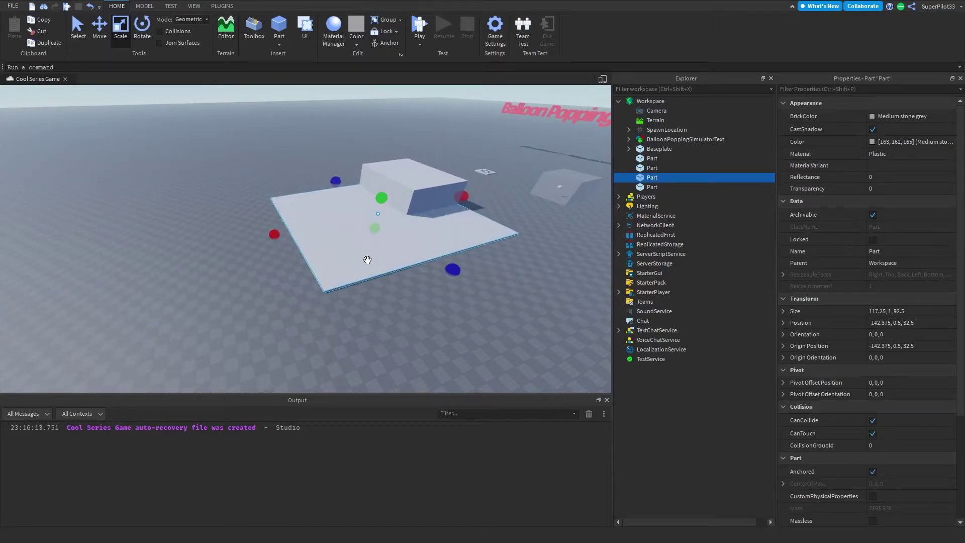
left_click_drag(454, 271, 468, 280)
Move the raised box onto the front-right of the slab
left_click(418, 191)
key("ctrl+2")
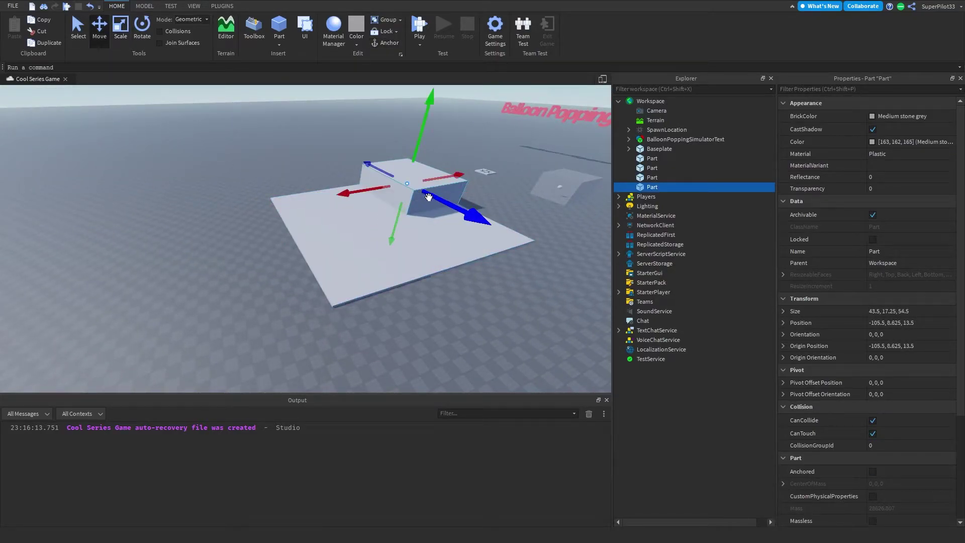
left_click_drag(427, 201, 462, 219)
mouse_move(390, 206)
left_mouse_down()
mouse_move(375, 206)
mouse_move(402, 204)
left_mouse_up()
left_click(487, 187)
right_click_drag(484, 188, 412, 182)
left_click(412, 182)
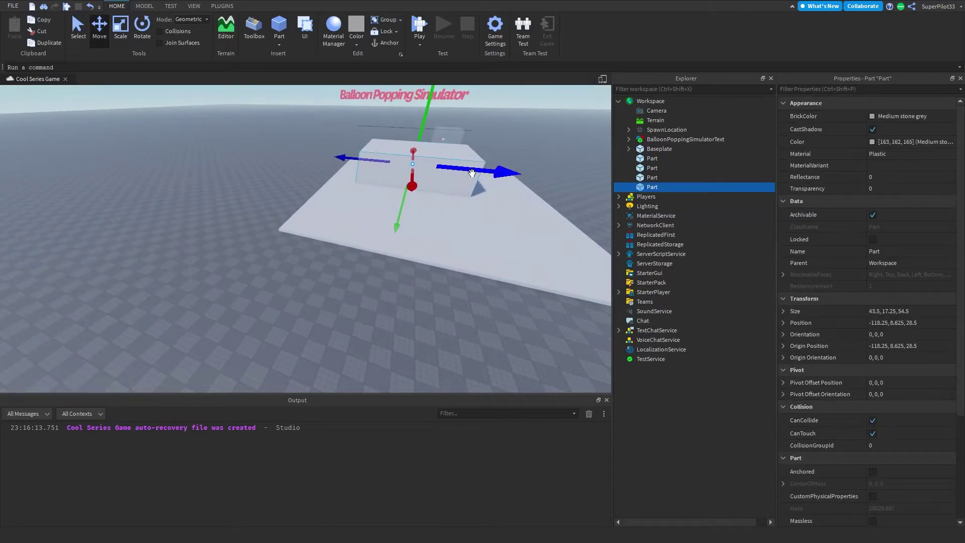
left_click_drag(472, 173, 495, 176)
right_click_drag(495, 176, 407, 218)
Group the slab and box into a Model and move it to a new spot
left_click(658, 177, "ctrl")
key("ctrl+g")
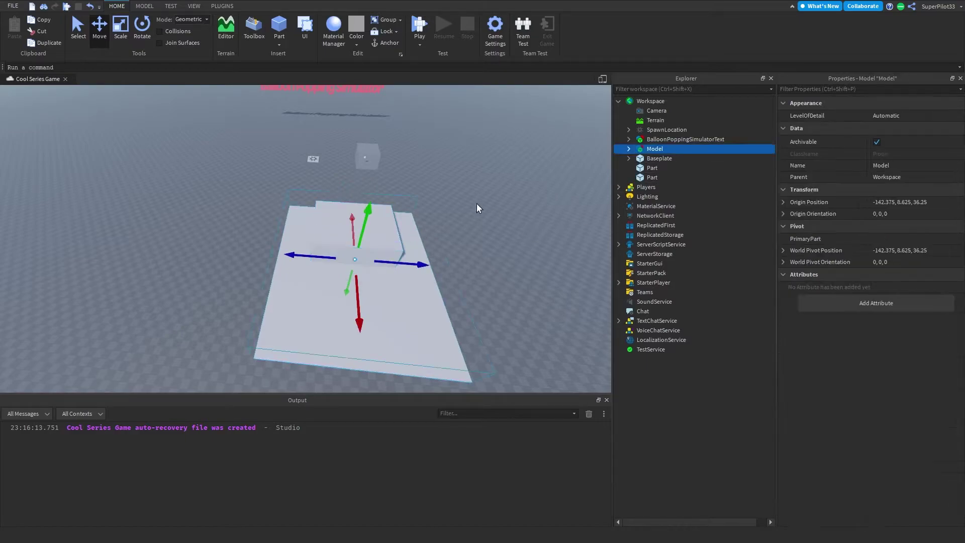
left_click_drag(432, 253, 426, 320)
Duplicate the base Model and place the copy, rotated −30°, beside the original
key("ctrl+d")
right_click_drag(426, 320, 426, 320)
left_click_drag(368, 242, 371, 307)
Push the third platform Model further along Z and turn it 25°
scroll(370, 307, "up", 3)
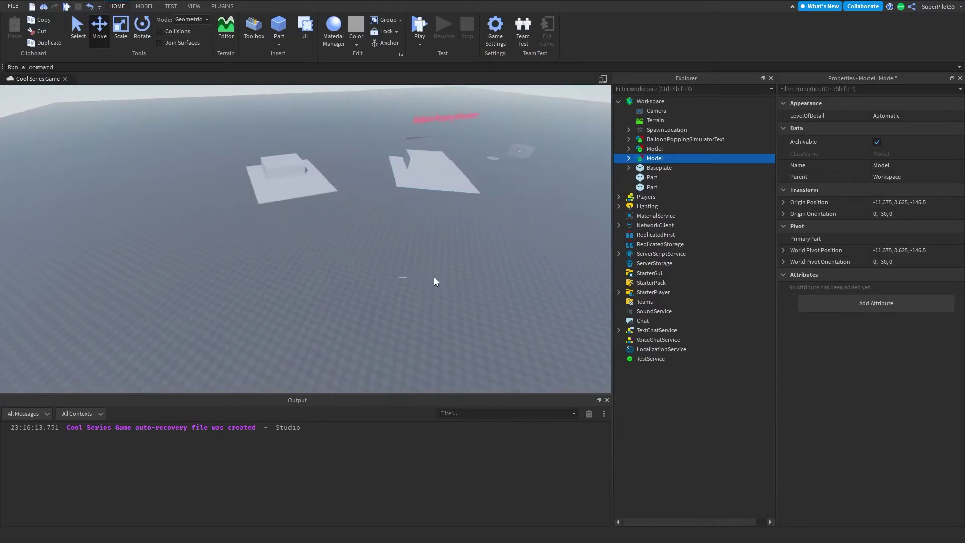
left_click(433, 275)
key("w")
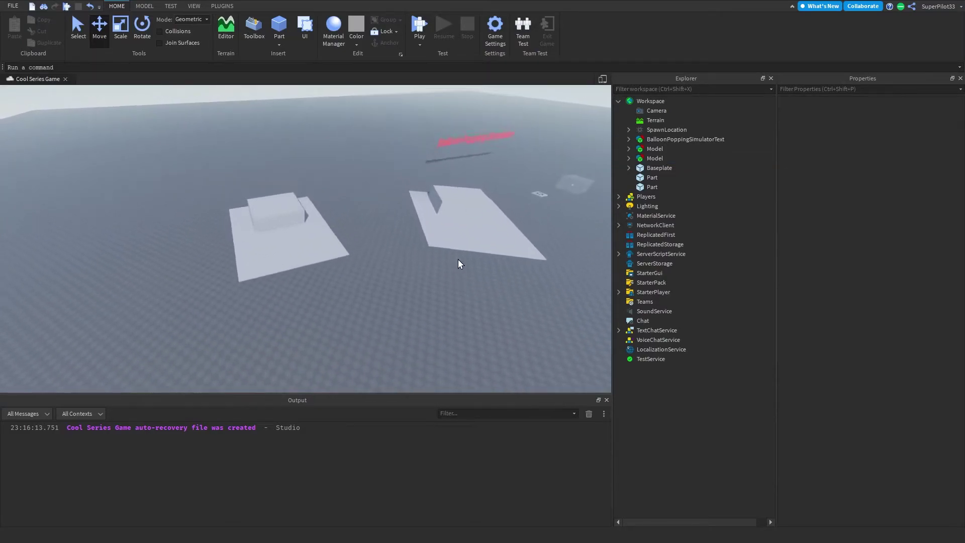
right_click_drag(372, 281, 373, 281)
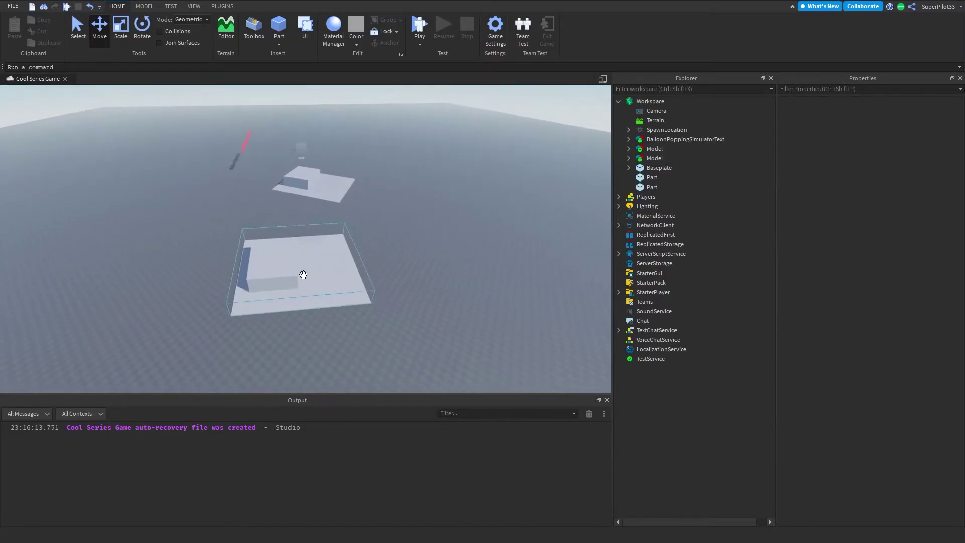
left_click(303, 276)
left_click_drag(281, 260, 371, 348)
key("ctrl+4")
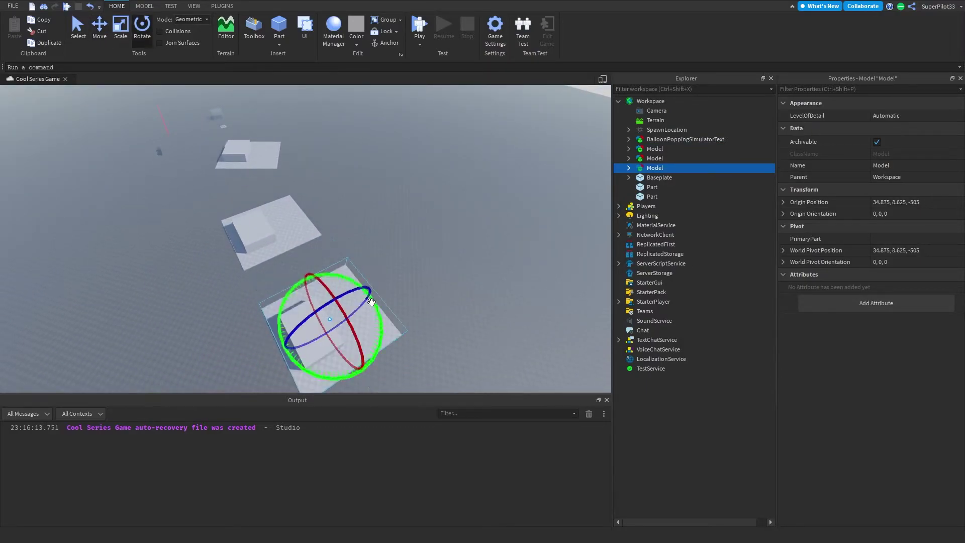
left_click_drag(371, 304, 390, 325)
key("ctrl+2")
left_click(475, 266)
Look over the row of three platforms from several camera angles
scroll(445, 264, "up", 5)
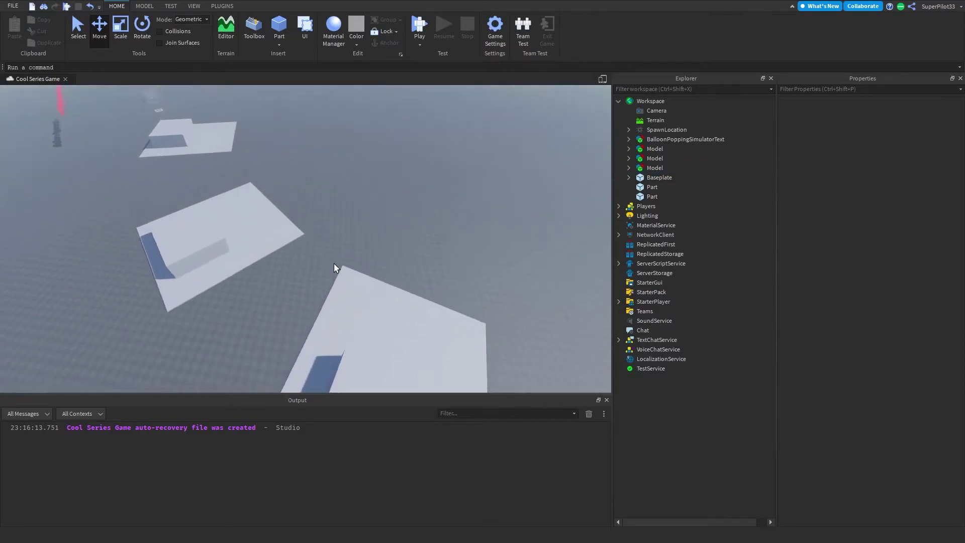
scroll(333, 264, "down", 5)
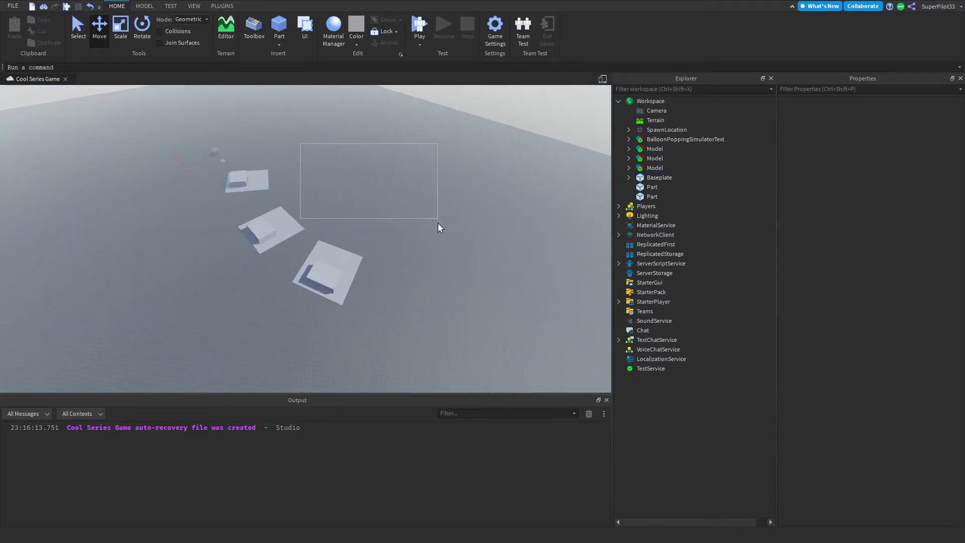
left_click_drag(438, 228, 438, 228)
left_click(254, 215)
left_click(362, 156)
scroll(382, 197, "up", 5)
mouse_move(378, 241)
right_mouse_down()
mouse_move(372, 255)
mouse_move(392, 253)
right_mouse_up()
scroll(372, 221, "down", 4)
key("w")
left_click_drag(319, 228, 390, 267)
key("s")
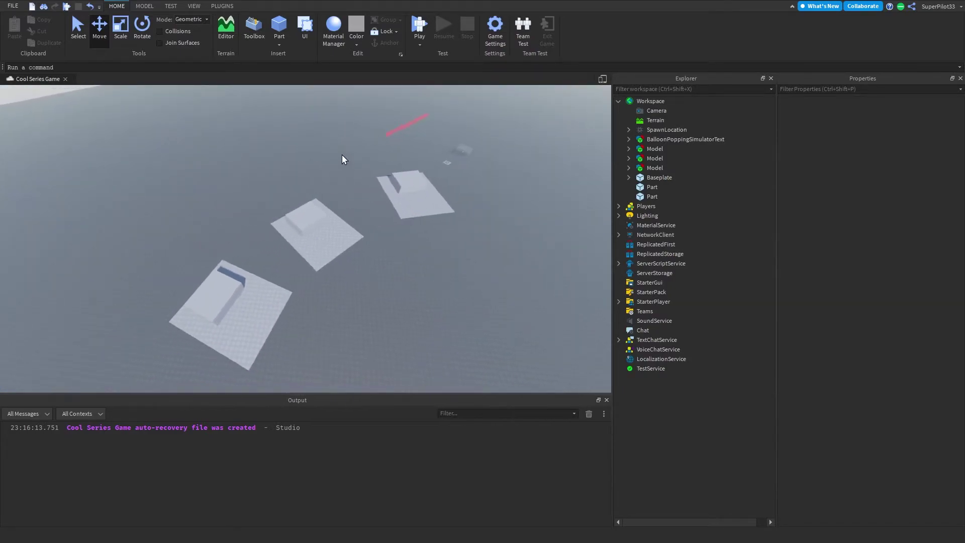
left_click_drag(194, 151, 301, 258)
key("w")
key("w")
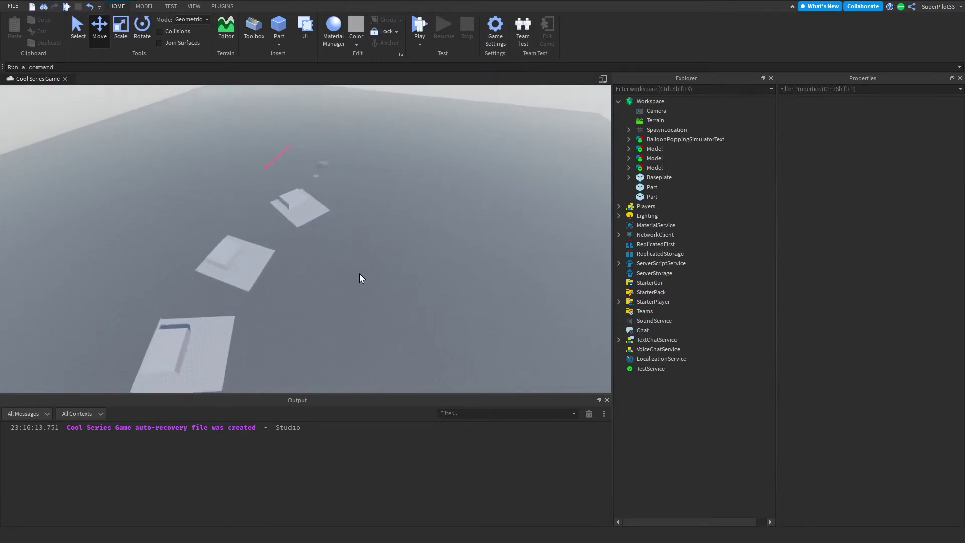
Group the two loose Parts in Explorer into a new Model
key("s")
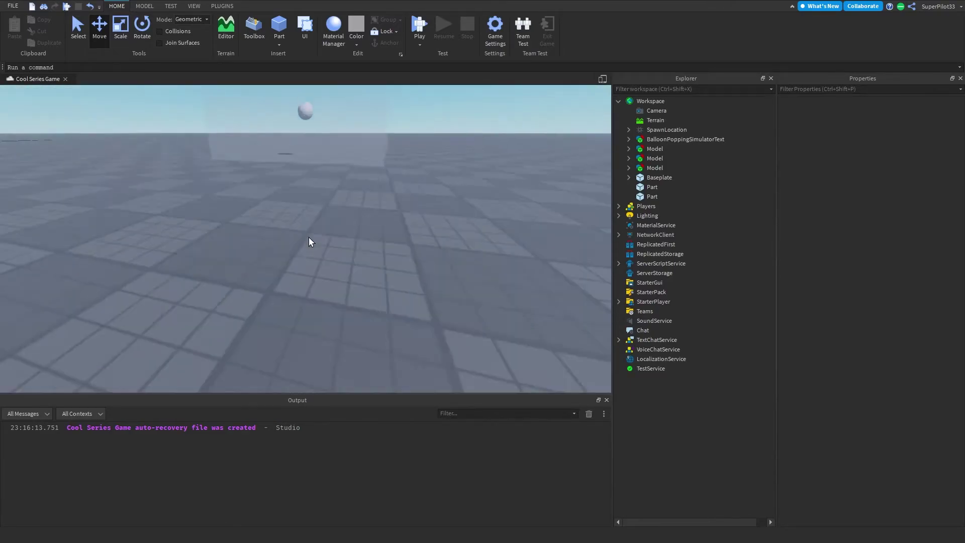
key("w")
left_click(653, 195)
key("shift+Up")
key("shift+Up")
key("shift+Up")
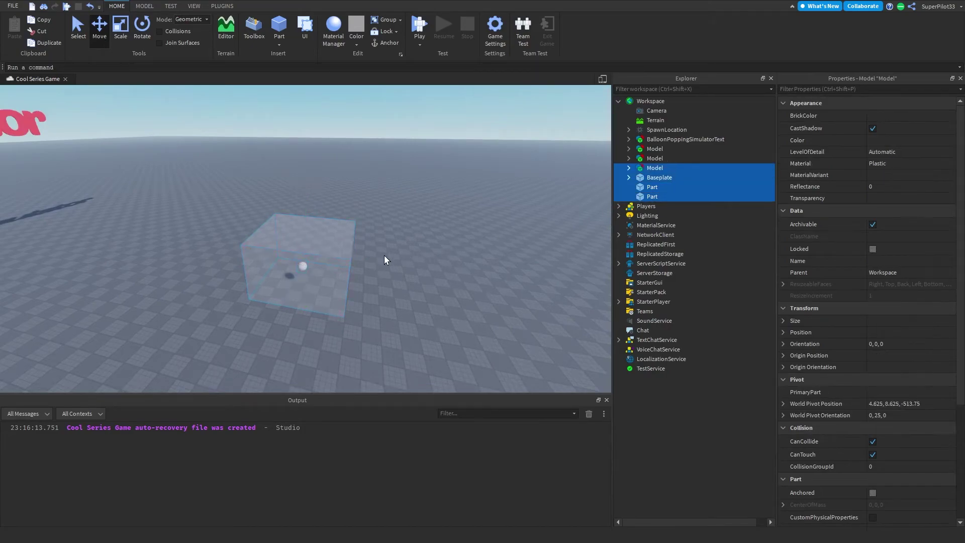
right_click_drag(320, 257, 412, 238)
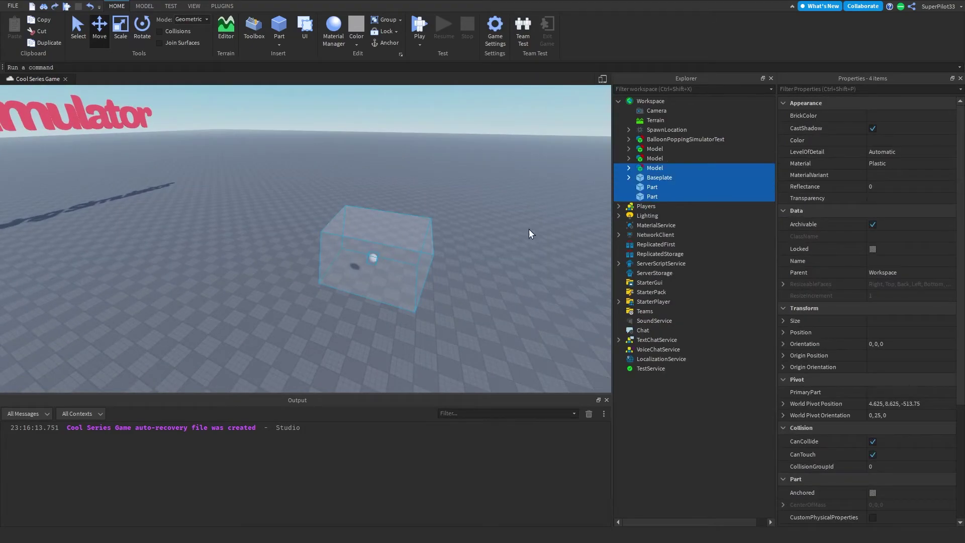
key("shift+Down")
key("shift+Down")
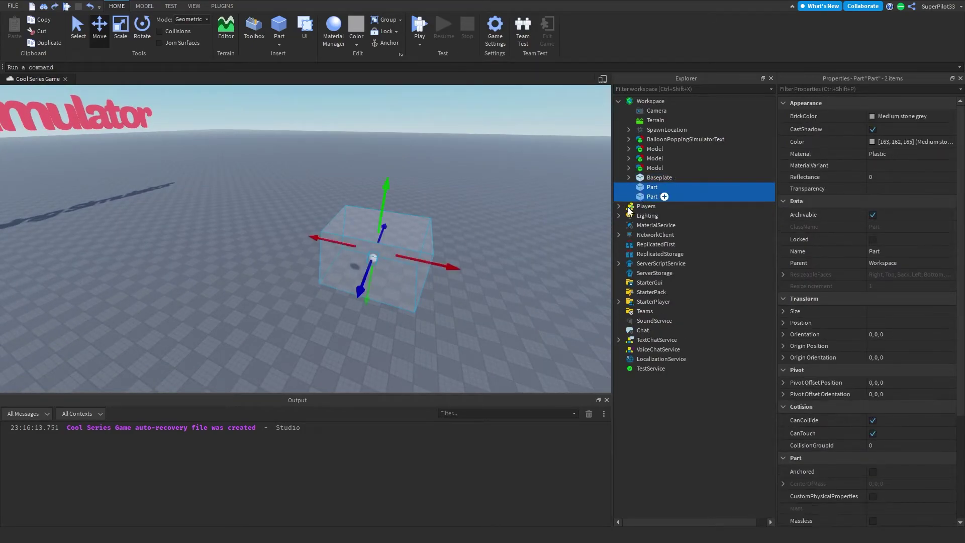
key("ctrl+g")
Delete the slab Part from the new Model, leaving only the small cube
right_click_drag(498, 234, 348, 294)
left_click(370, 293)
key("Delete")
left_click(404, 291)
left_click(402, 221)
Fly the camera over the three slabs until the red balloon sign shows
scroll(402, 221, "down", 5)
right_click_drag(402, 221, 405, 242)
key("w")
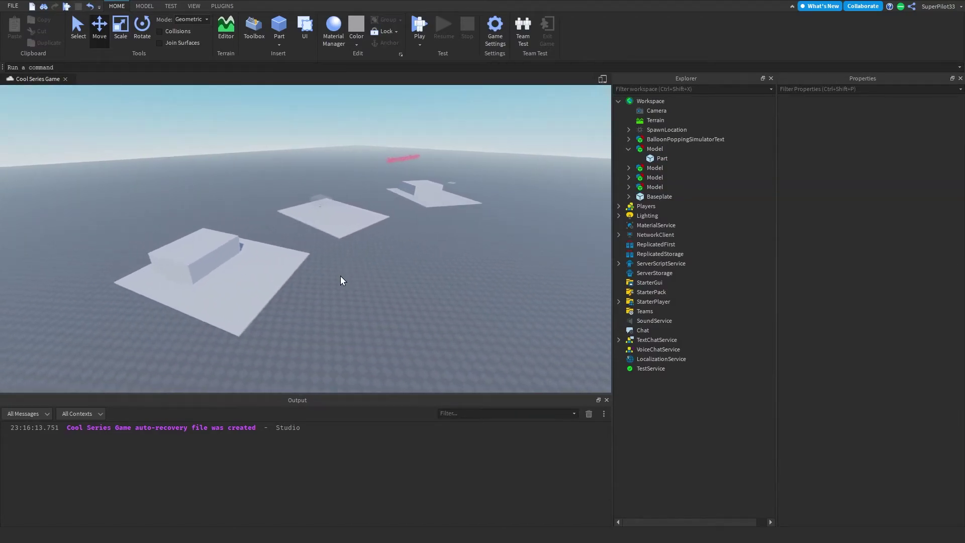
right_click_drag(319, 272, 323, 274)
key("w")
key("w")
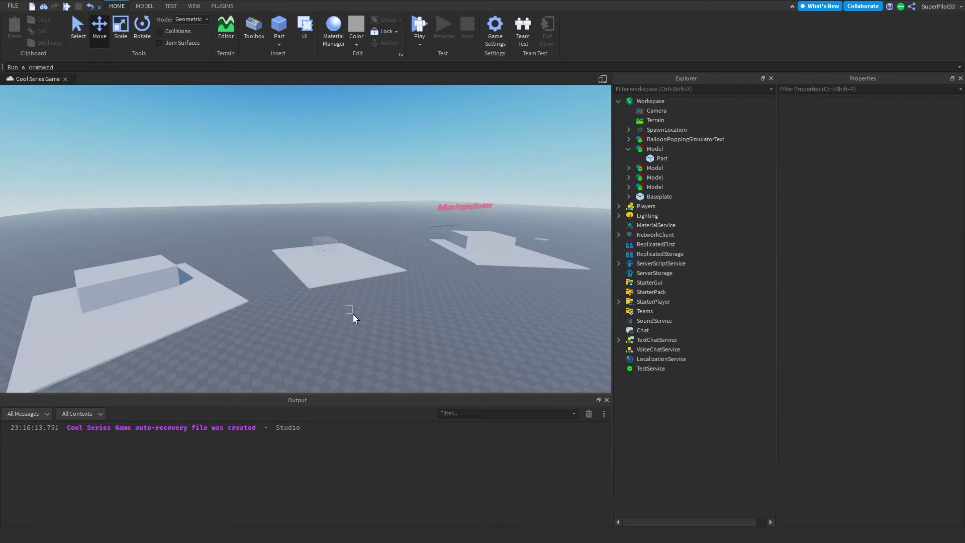
In Game Settings, change the game name to 'Balloon Popping Simulator'
left_click_drag(345, 305, 420, 361)
right_click_drag(362, 308, 362, 308)
left_click(502, 39)
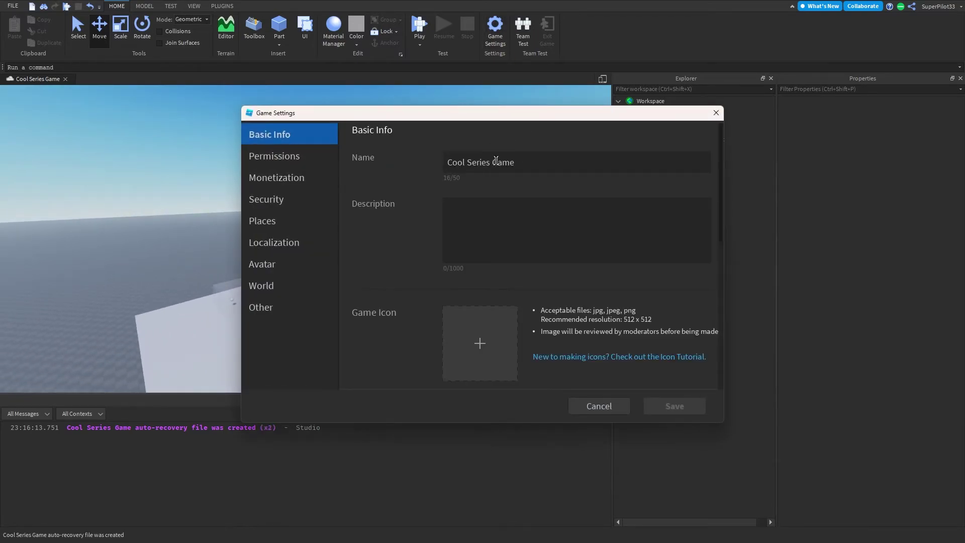
type("Balloon Popping Sim")
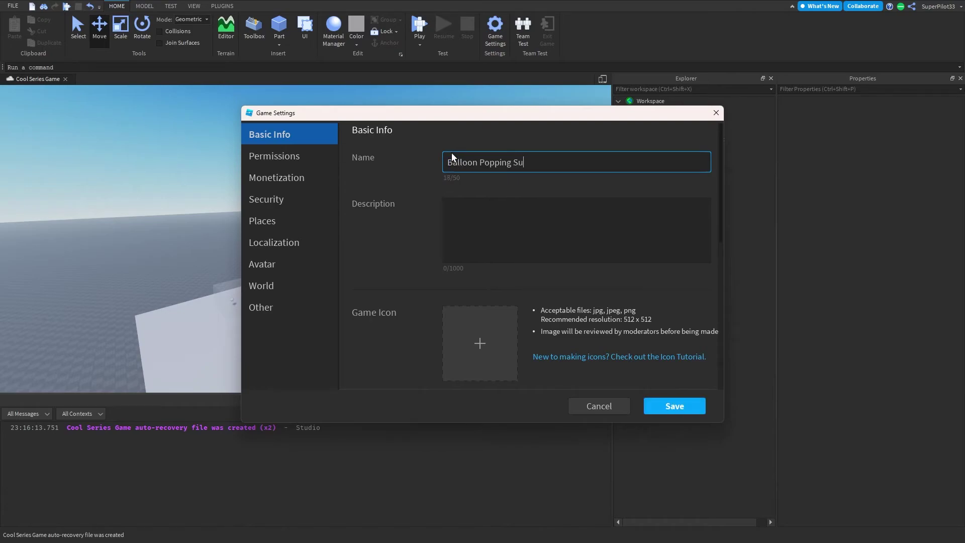
type("ulator")
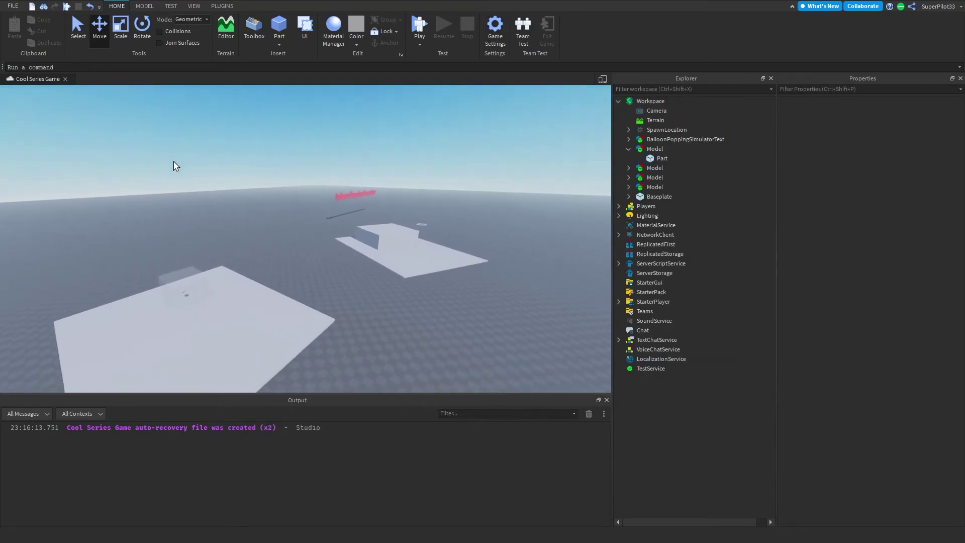
key("w")
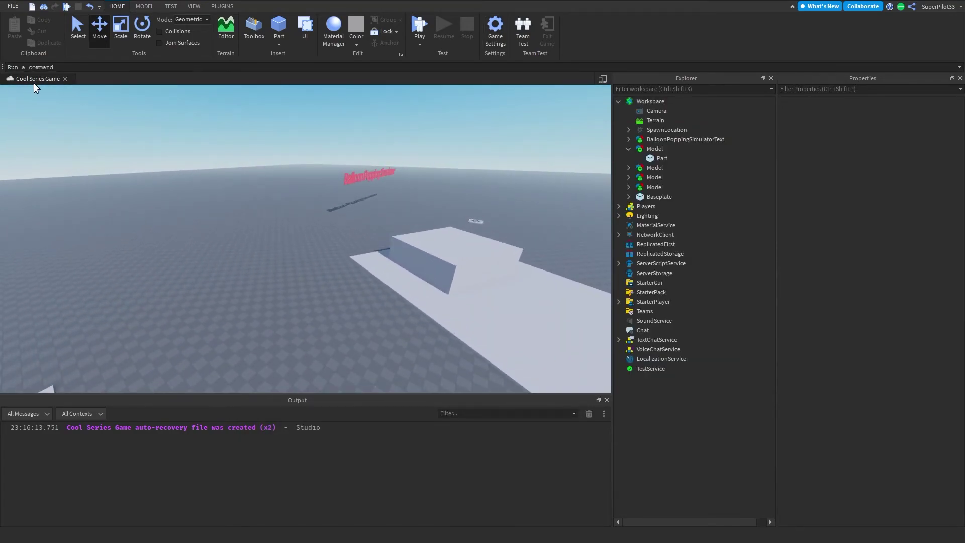
key("s")
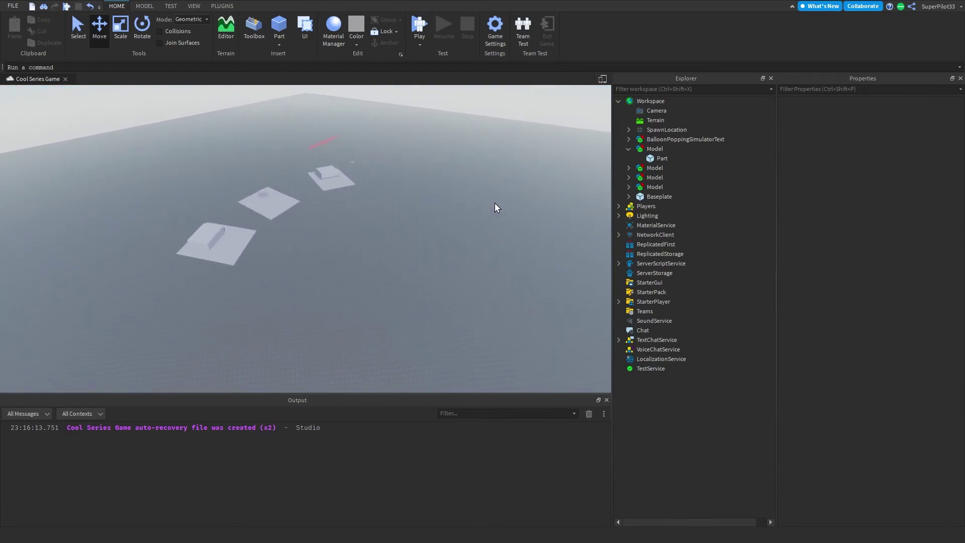
key("w")
right_click_drag(494, 203, 495, 207)
key("s")
mouse_move(365, 230)
right_mouse_down()
mouse_move(376, 226)
mouse_move(369, 220)
mouse_move(364, 234)
right_mouse_up()
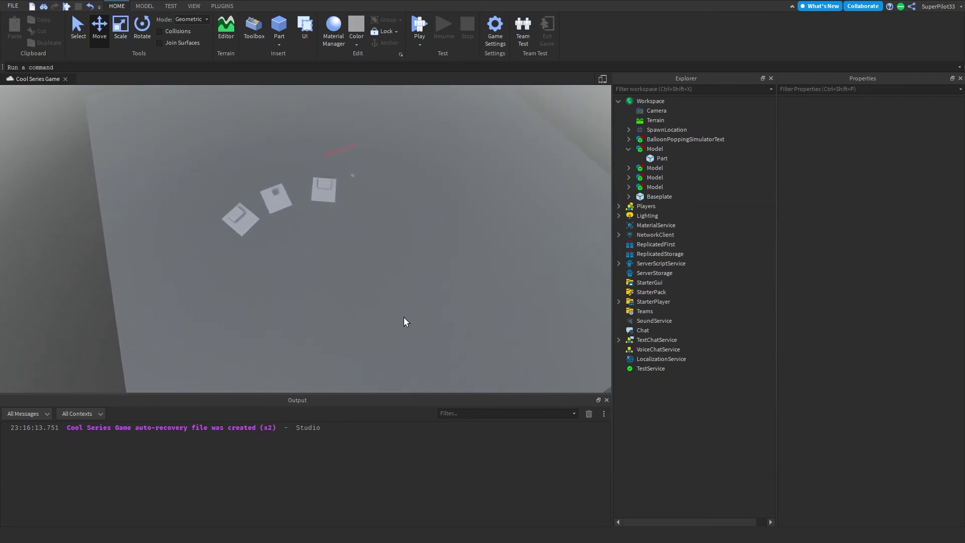
right_click_drag(415, 316, 312, 358)
scroll(312, 362, "down", 10)
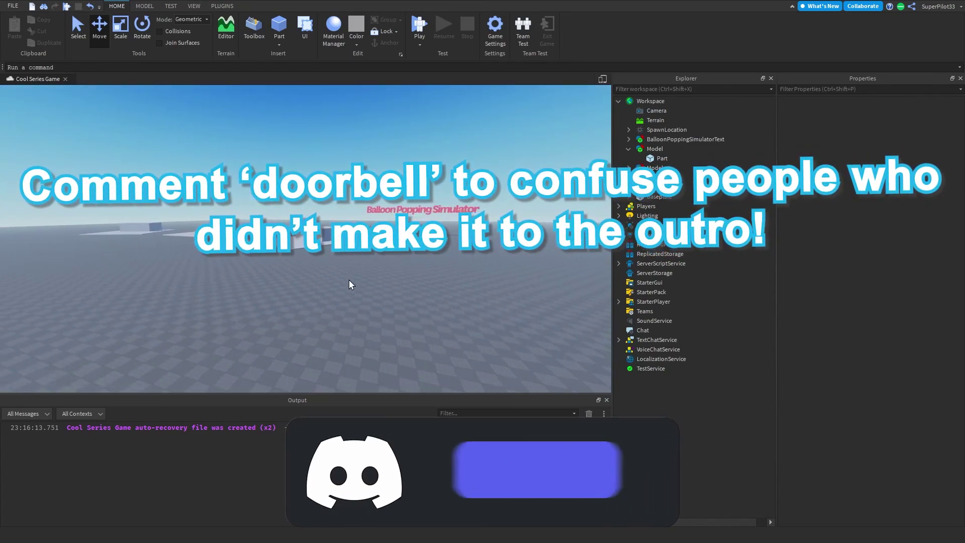
scroll(354, 269, "up", 5)
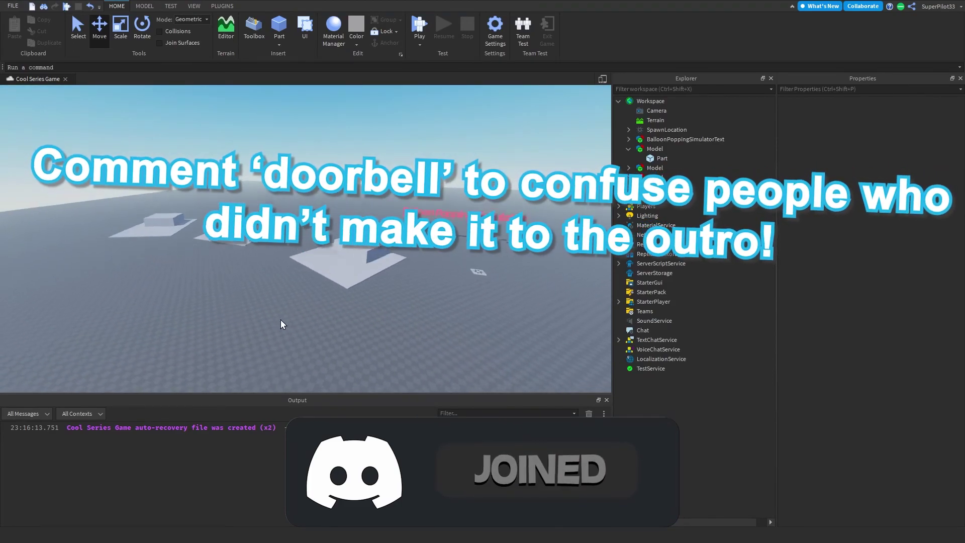
middle_click_drag(281, 325, 354, 258)
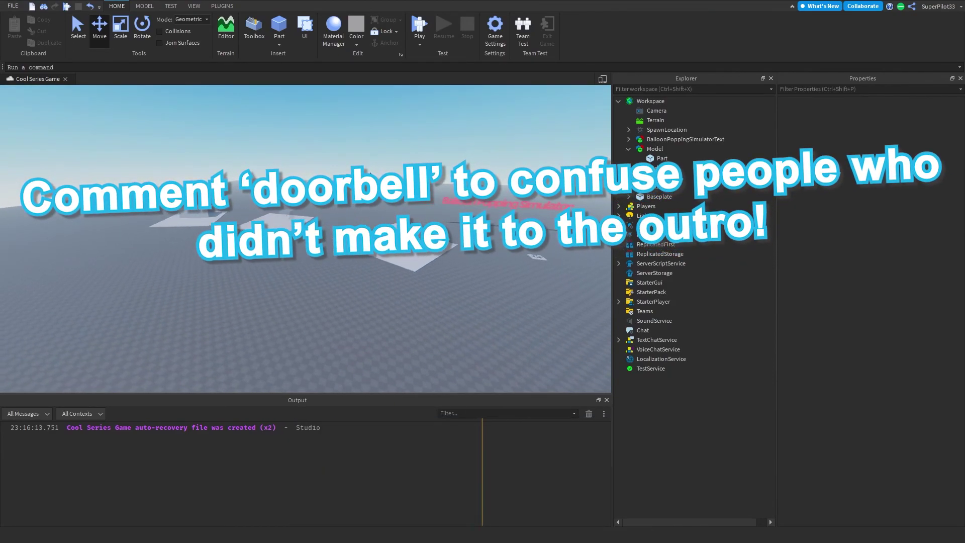